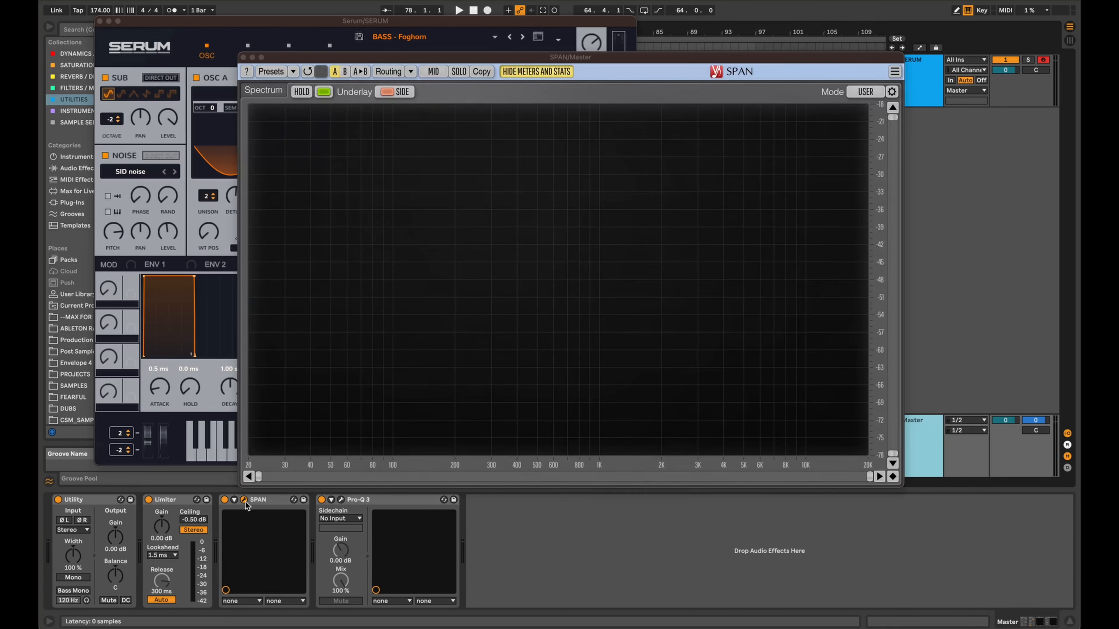
Open Pro-Q 3 on the master and add a bell band at about 426 Hz with Side stereo placement.
click(244, 499)
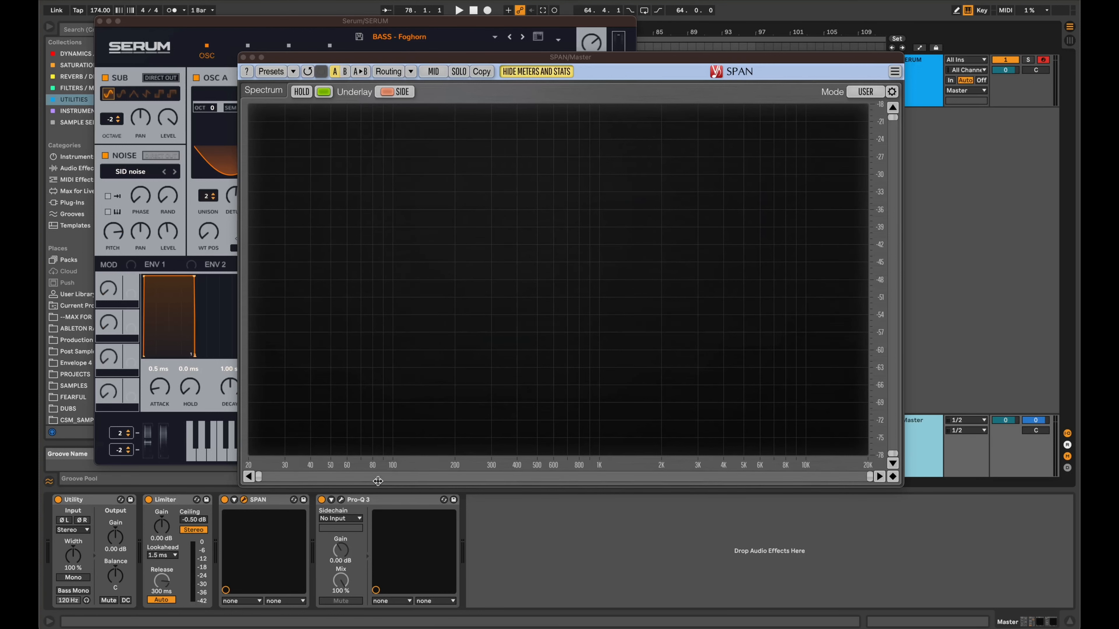
click(341, 501)
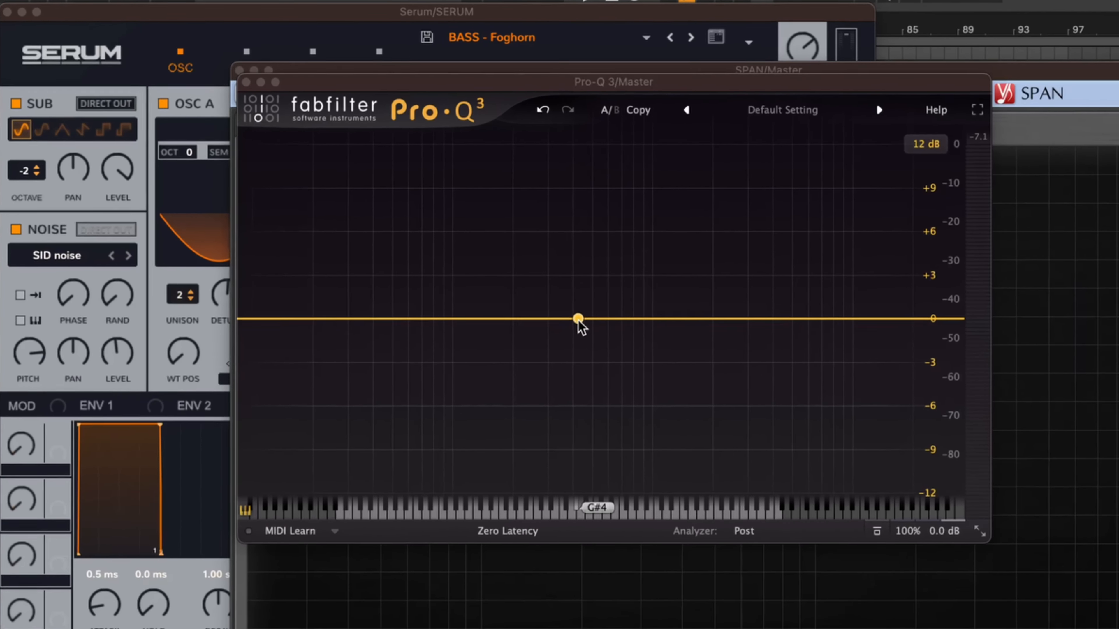
click(452, 212)
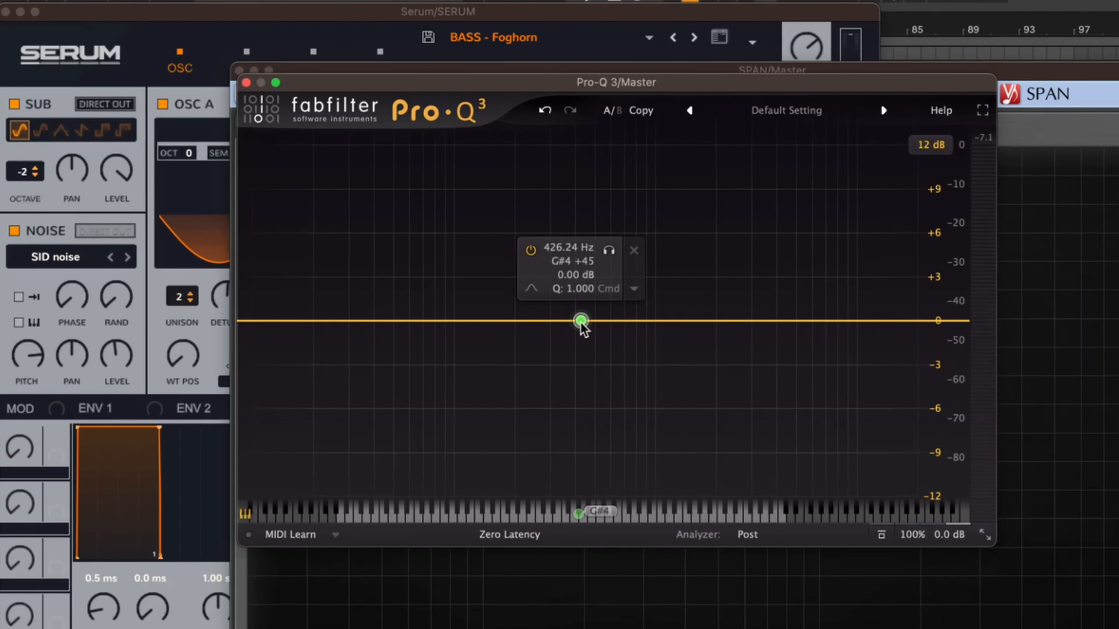
click(636, 291)
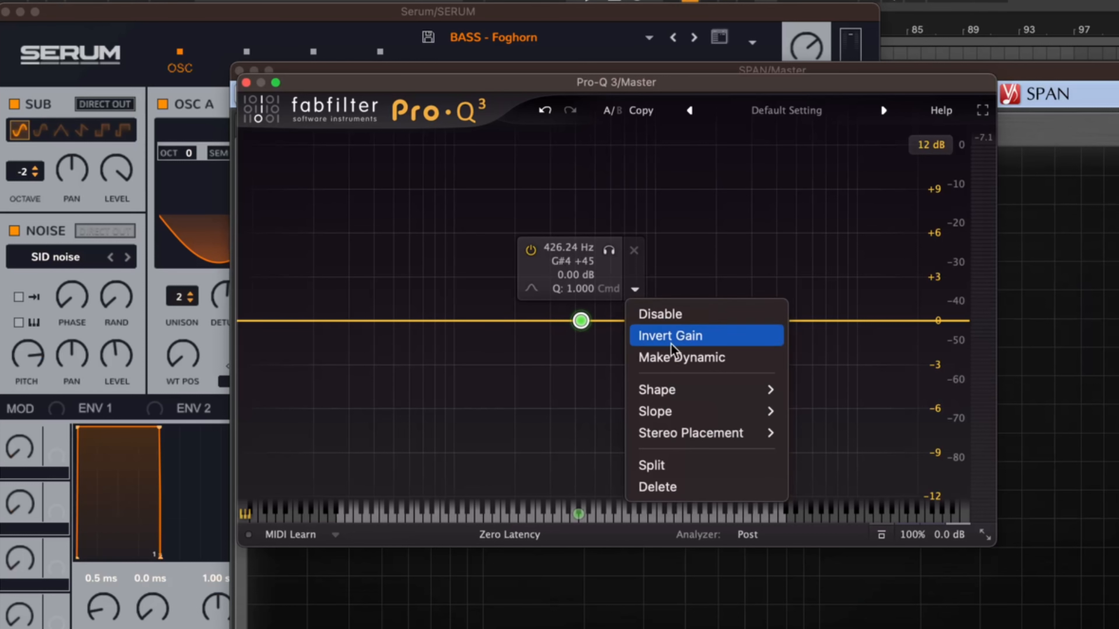
mouse_move(719, 432)
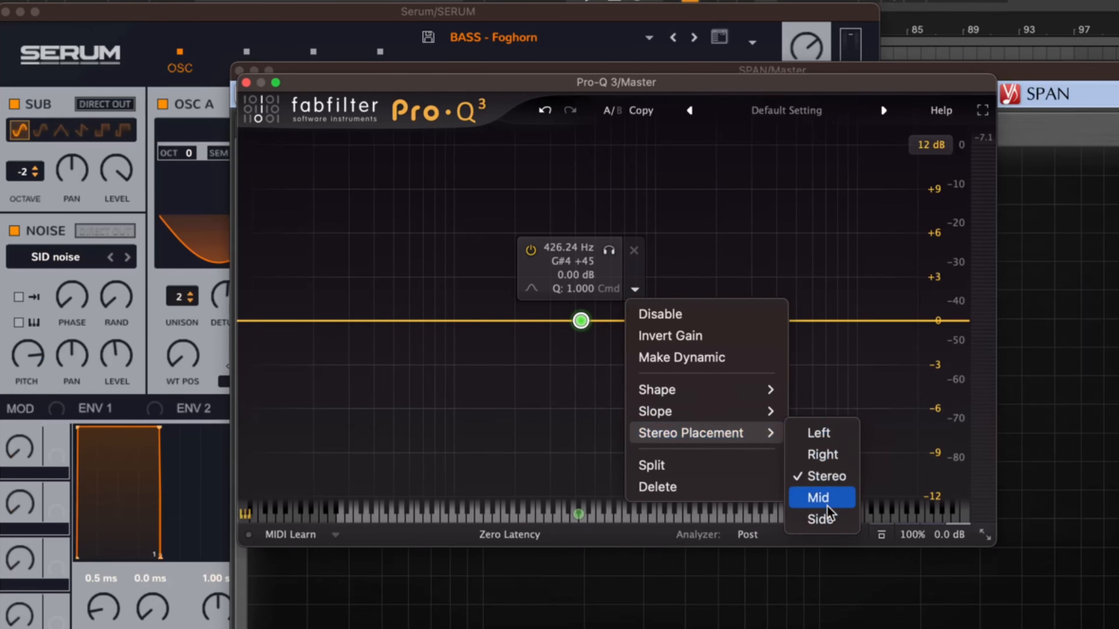
click(823, 519)
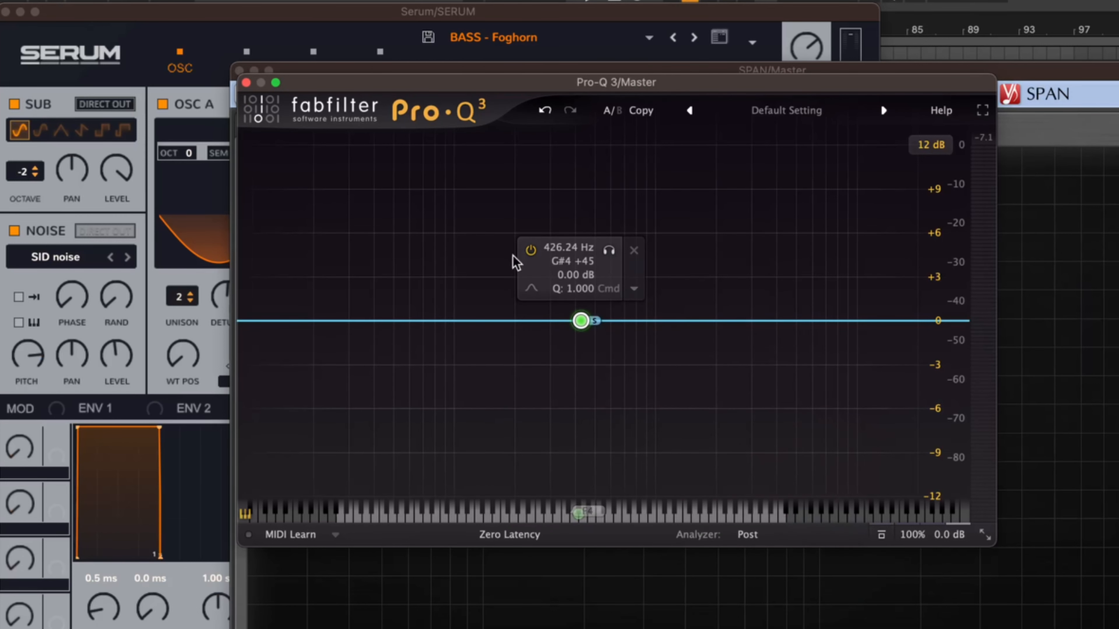
Solo the side band during playback and widen it to a Q of about 0.03.
mouse_move(580, 320)
mouse_down()
mouse_move(582, 274)
mouse_move(583, 365)
mouse_move(583, 326)
mouse_up()
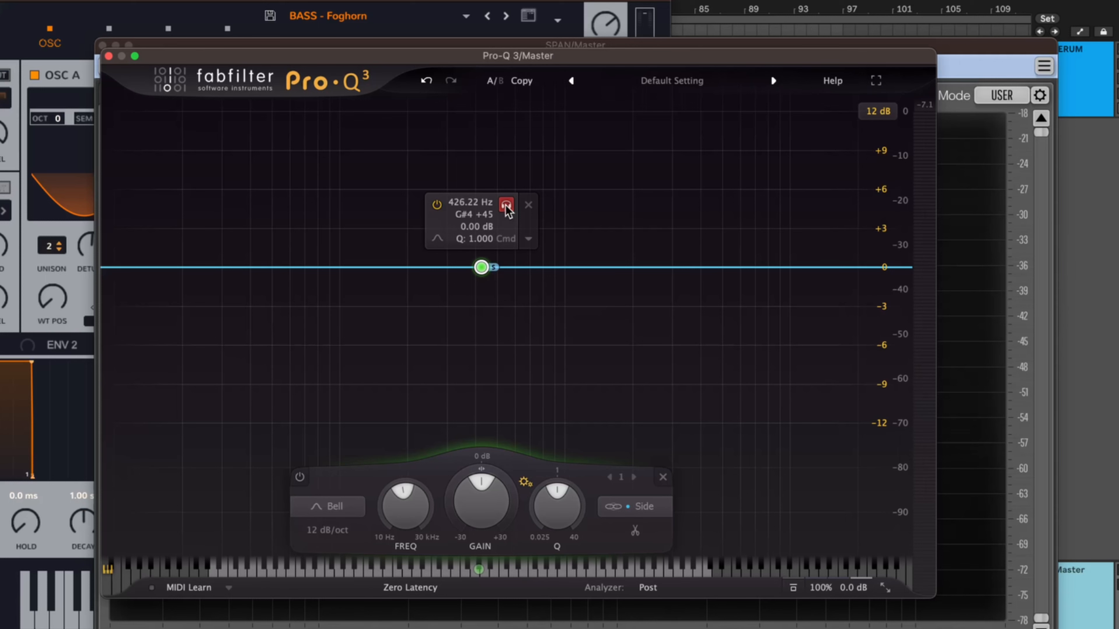
key(space)
click(506, 206)
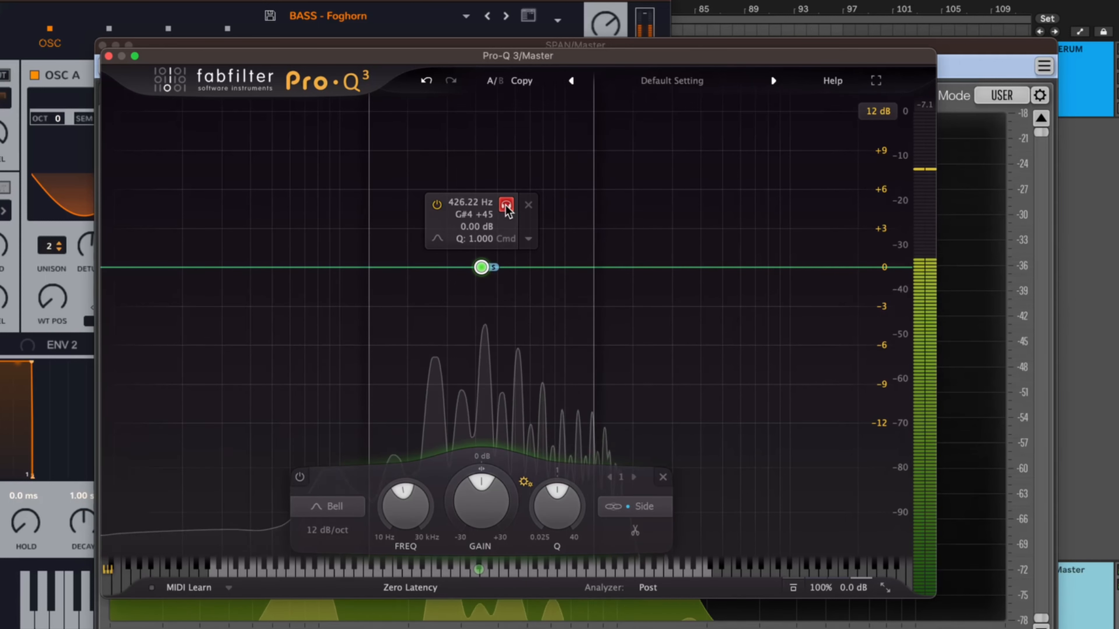
scroll(506, 206, up, 5)
scroll(506, 206, down, 10)
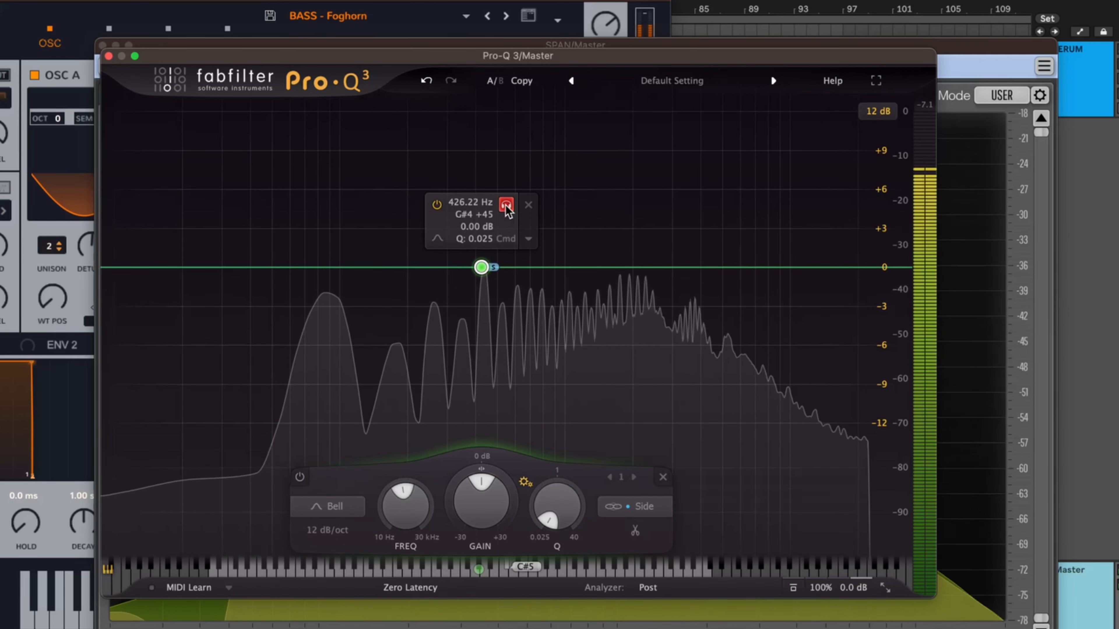
key(space)
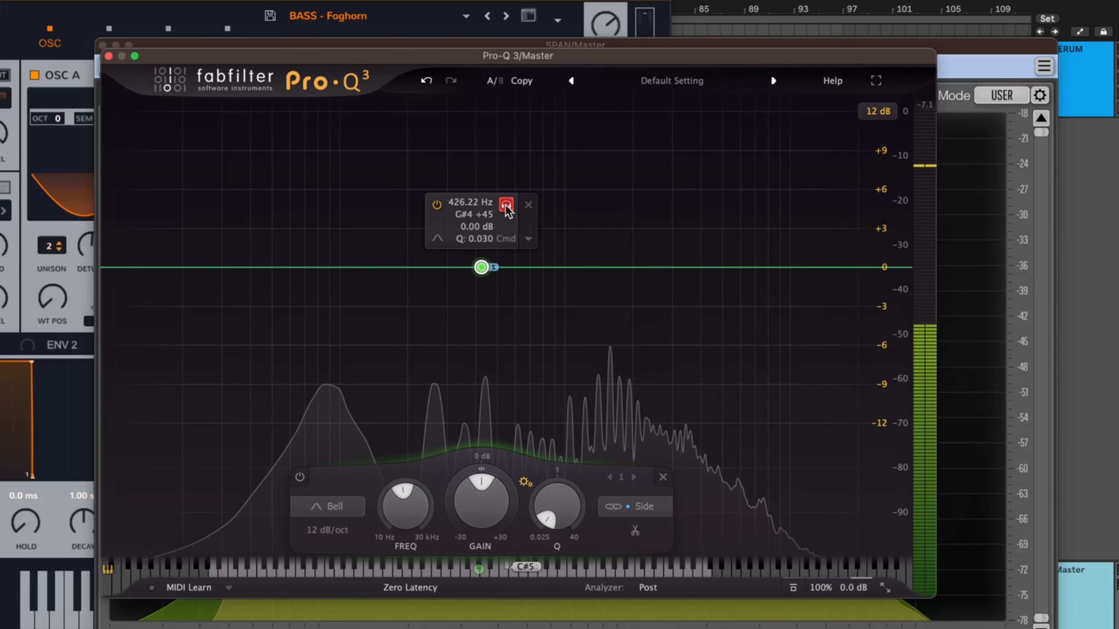
drag(505, 206, 506, 207)
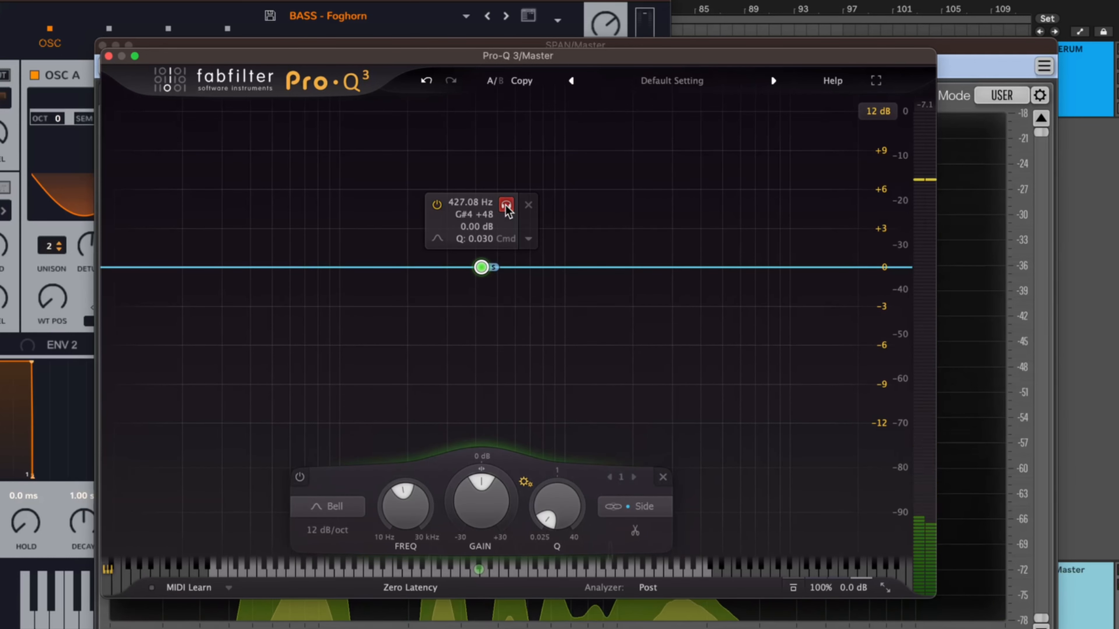
Play the bass without soloing the side band to compare the full signal, and stop playback.
key(space)
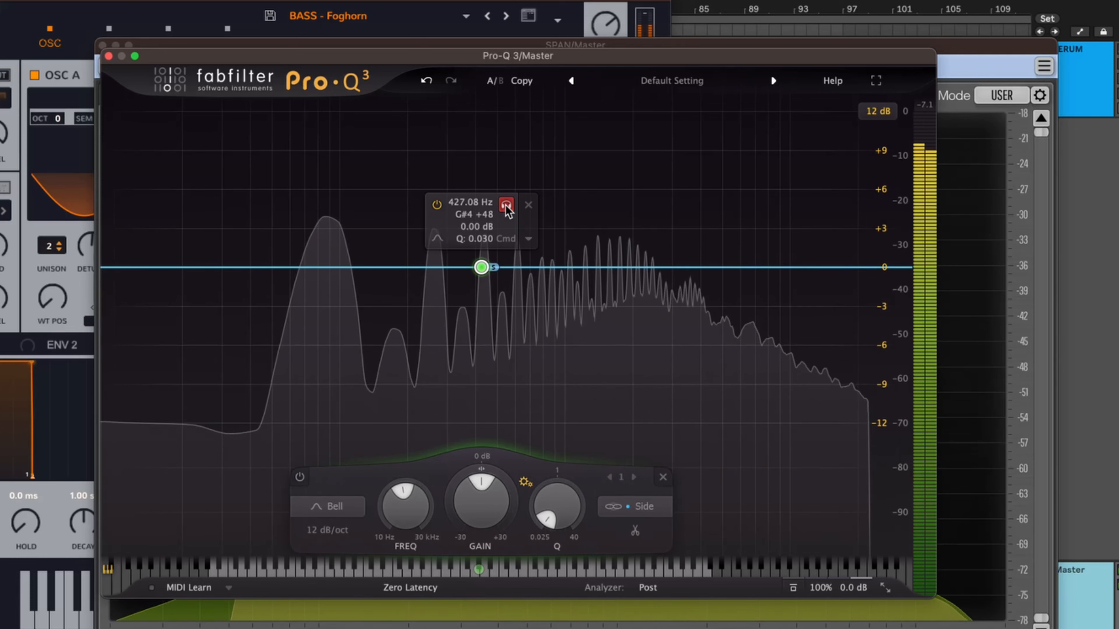
key(space)
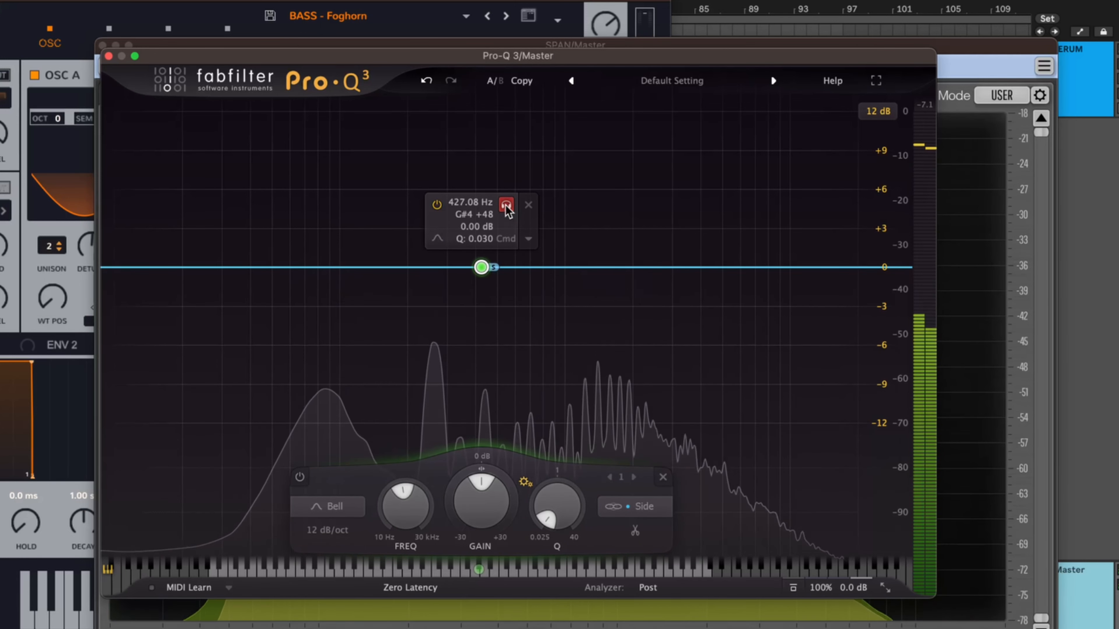
key(space)
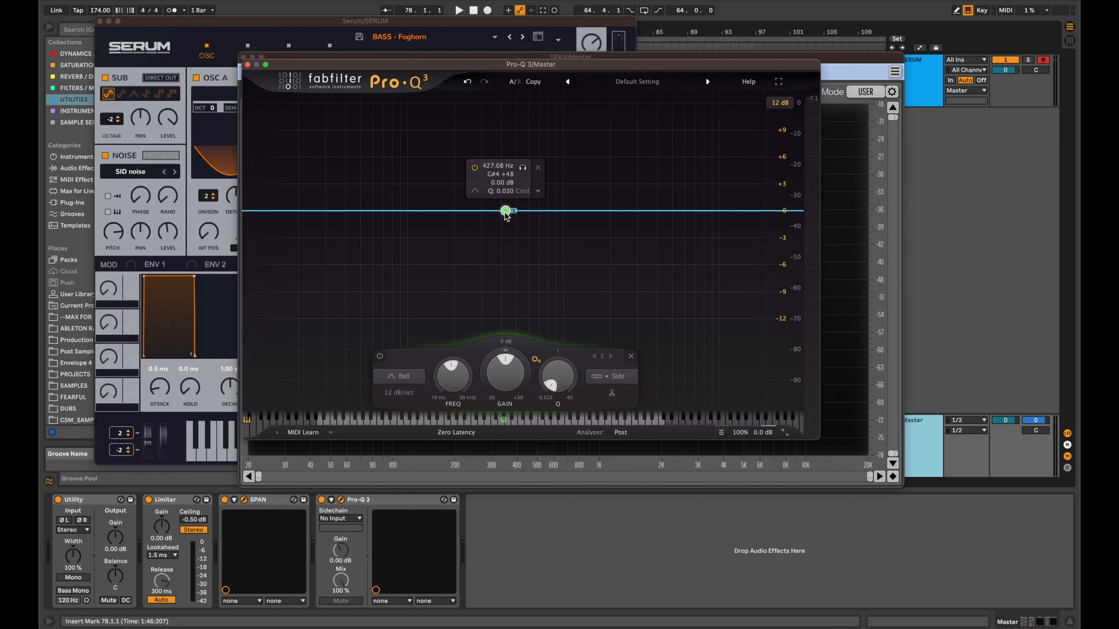
Try boosting the side band by about 5.6 dB near 8.7 kHz with a Q of about 0.127, and return its gain to 0 dB.
drag(505, 211, 568, 215)
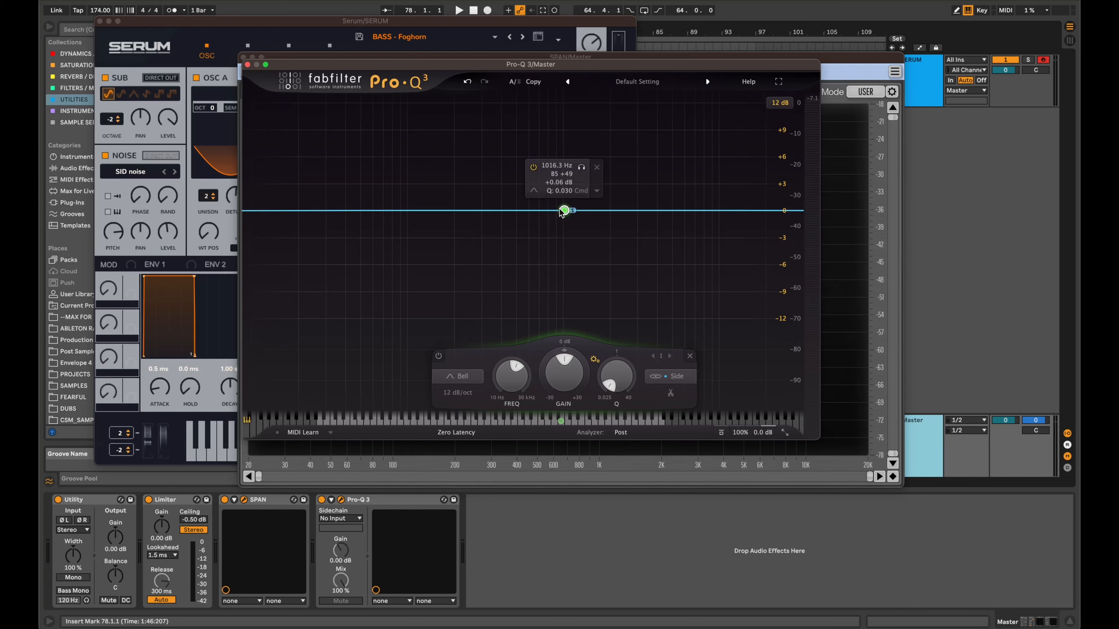
drag(565, 210, 709, 162)
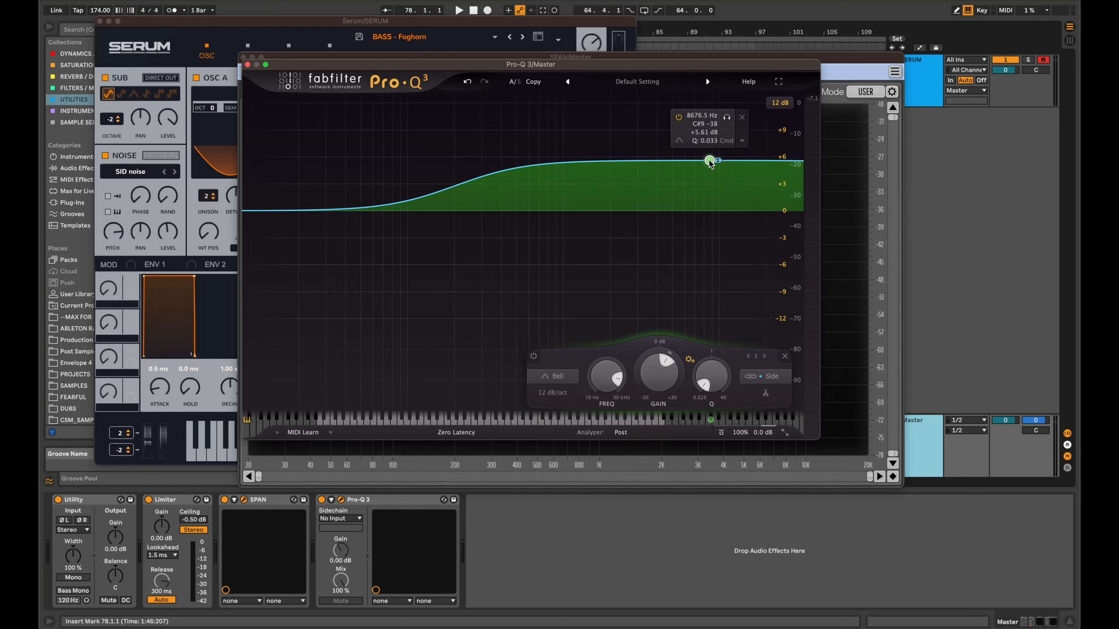
scroll(709, 163, up, 8)
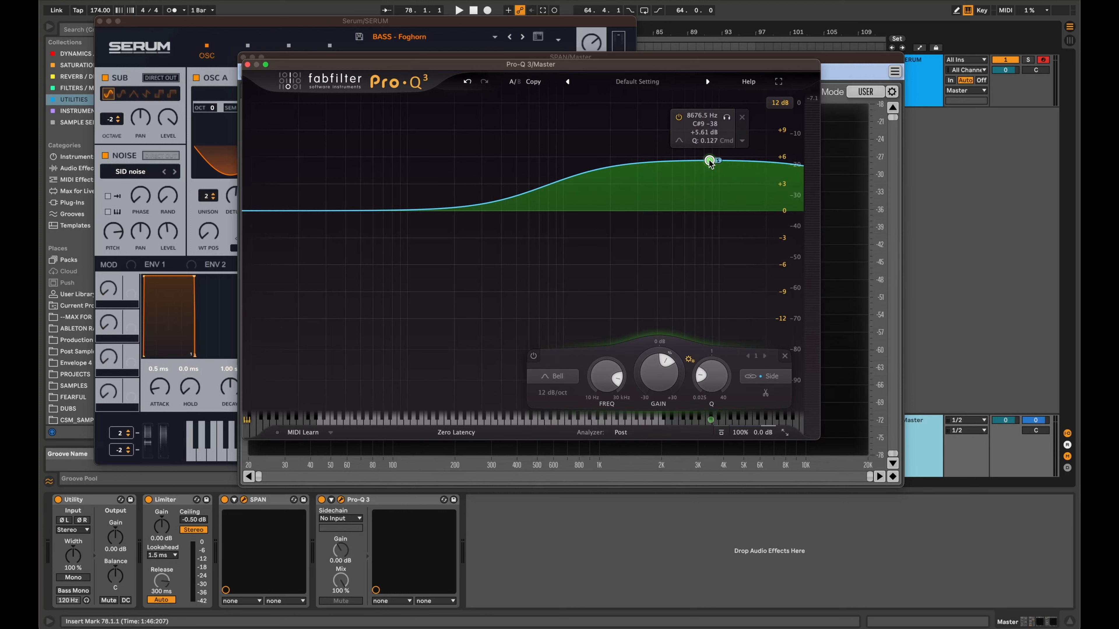
drag(709, 162, 698, 211)
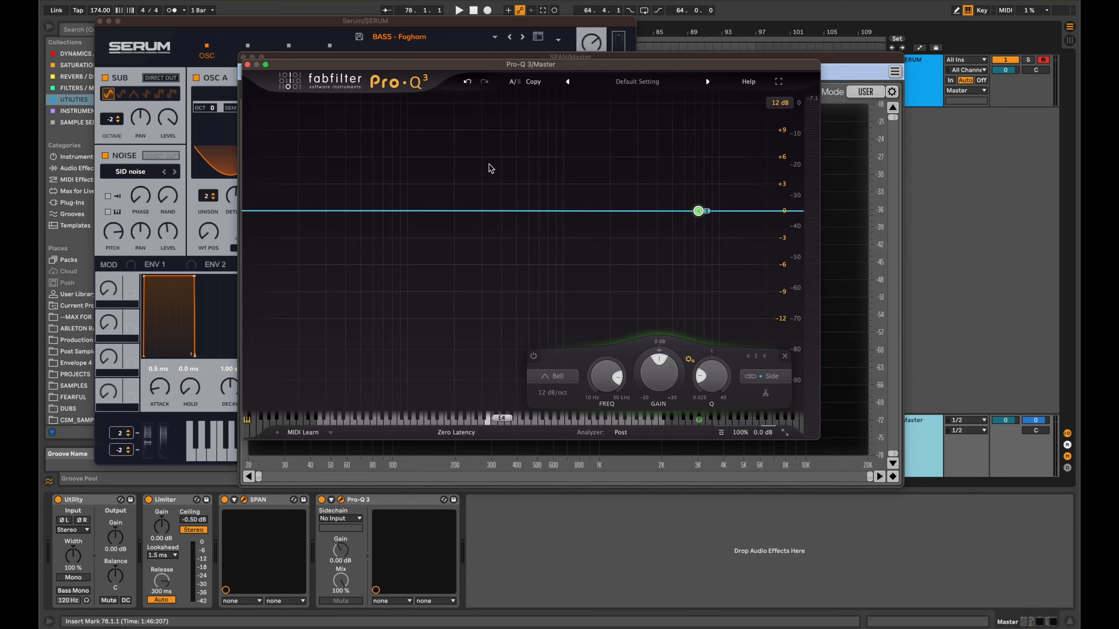
Reset the Serum patch to the Init preset and play a note in the C2 to D3 keyboard range to check its spectrum.
click(325, 24)
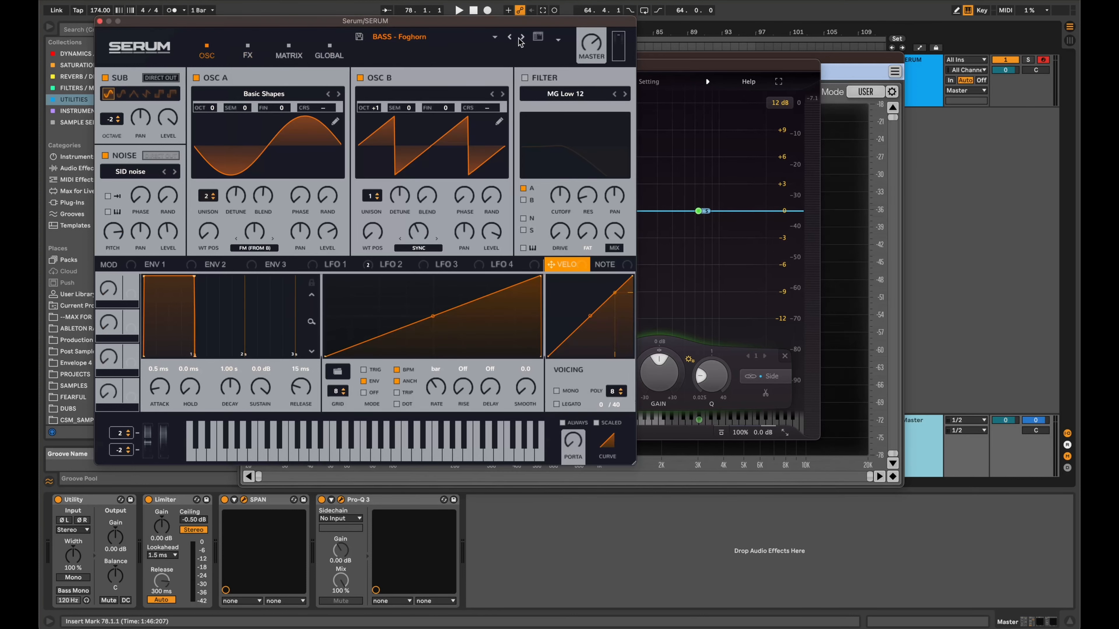
click(557, 40)
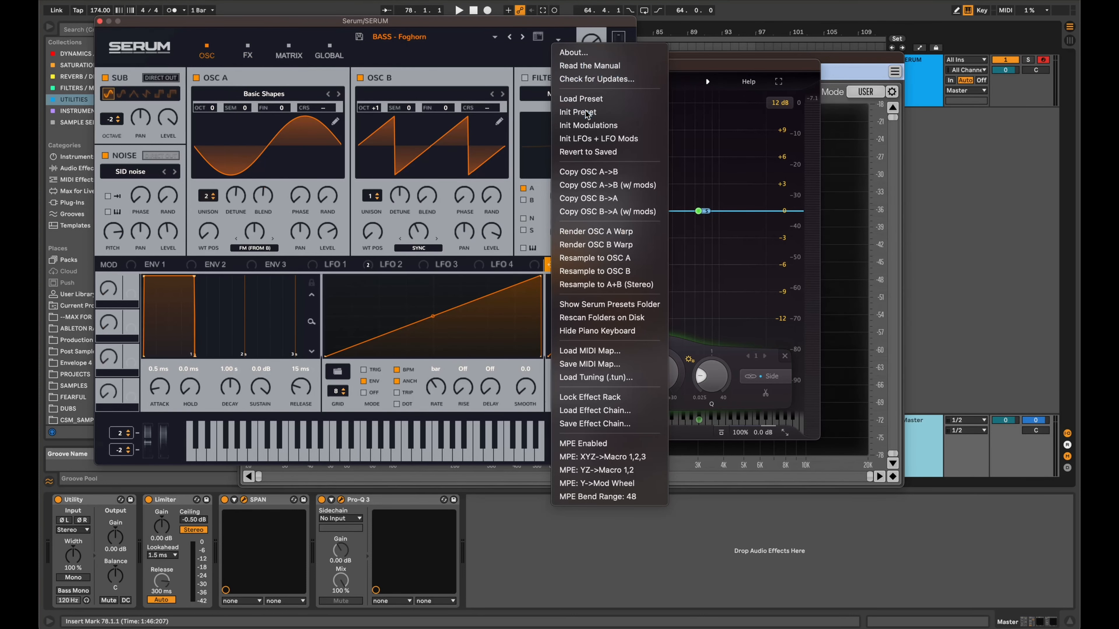
click(574, 113)
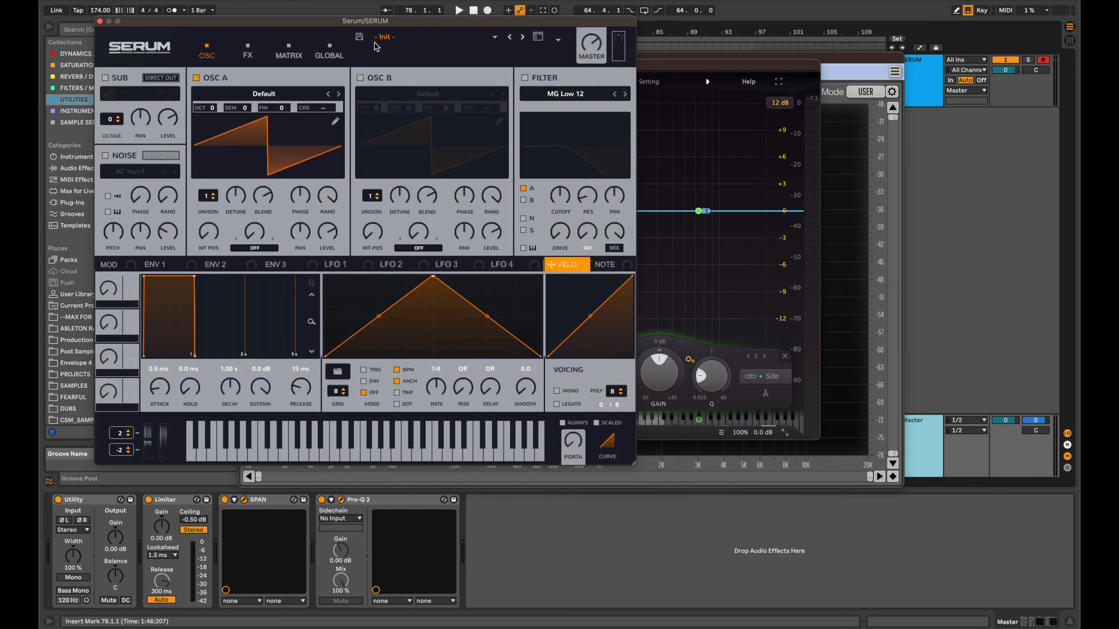
key(z)
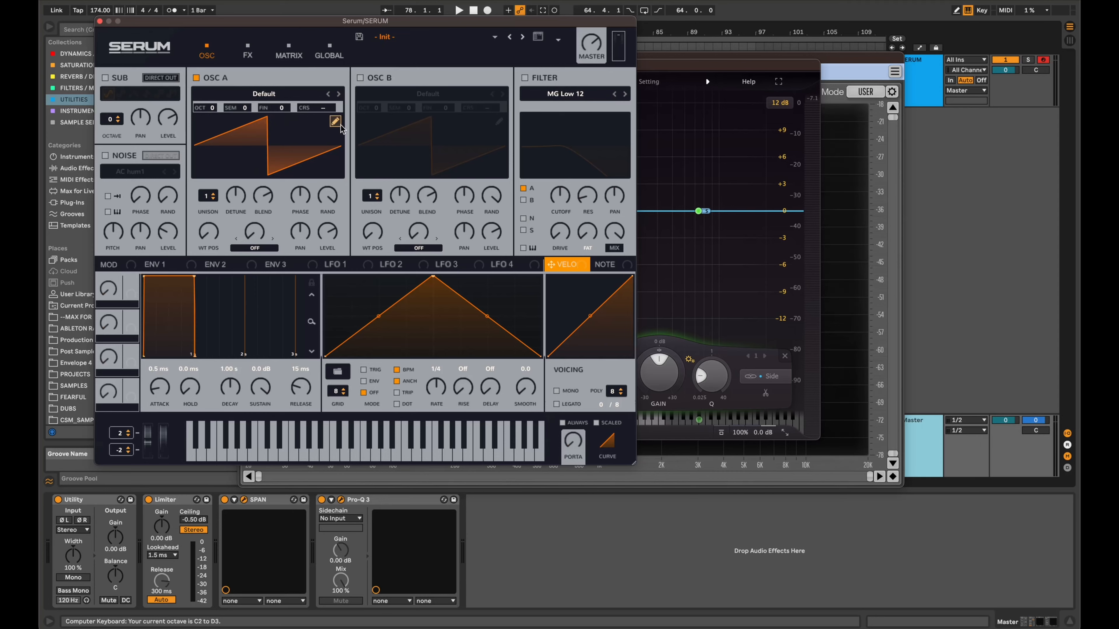
key(f)
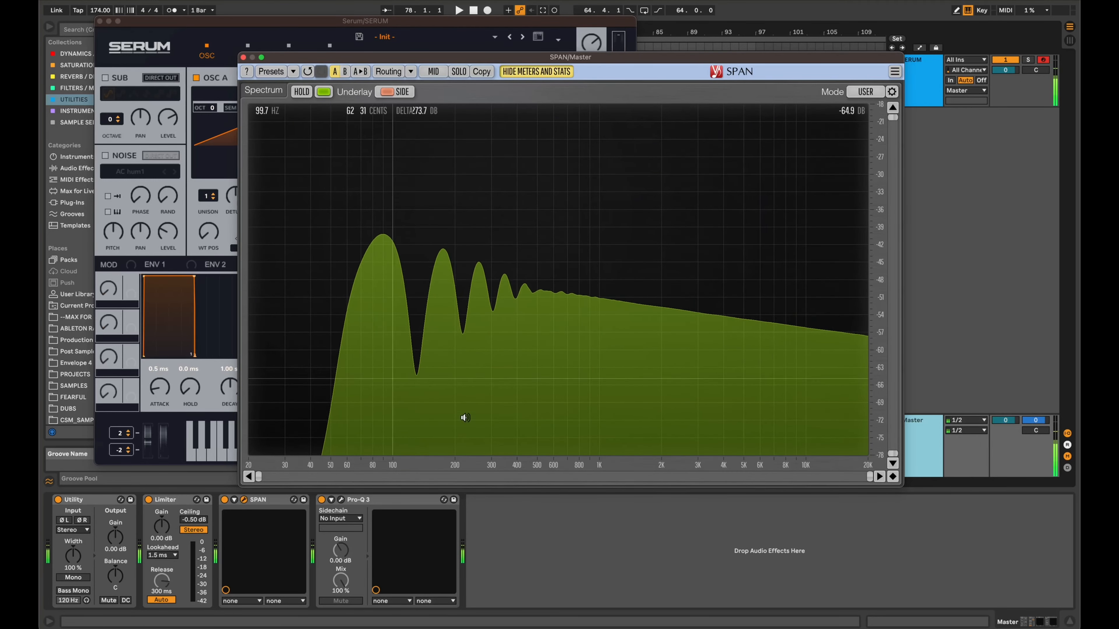
Set OSC A's unison to 2 voices in Serum and lower its unison blend.
click(422, 26)
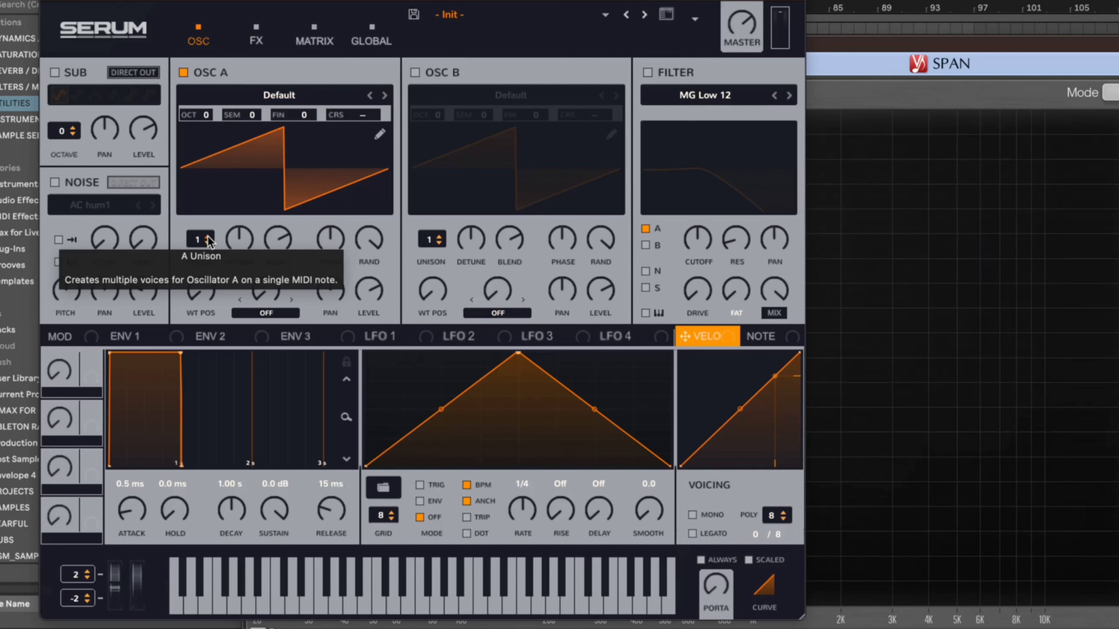
click(206, 237)
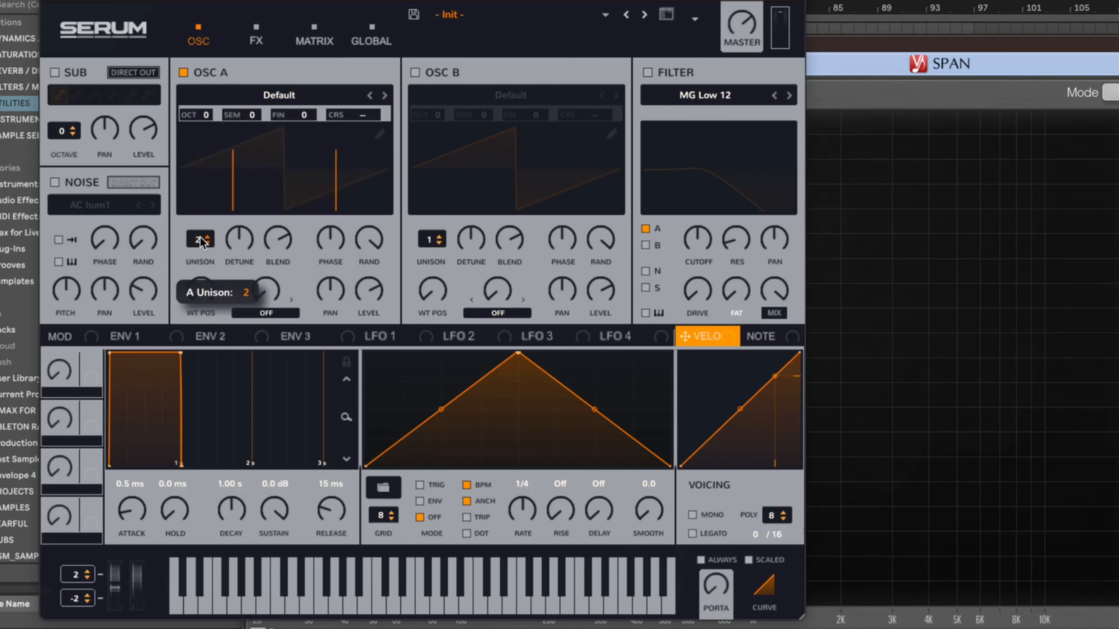
mouse_move(283, 251)
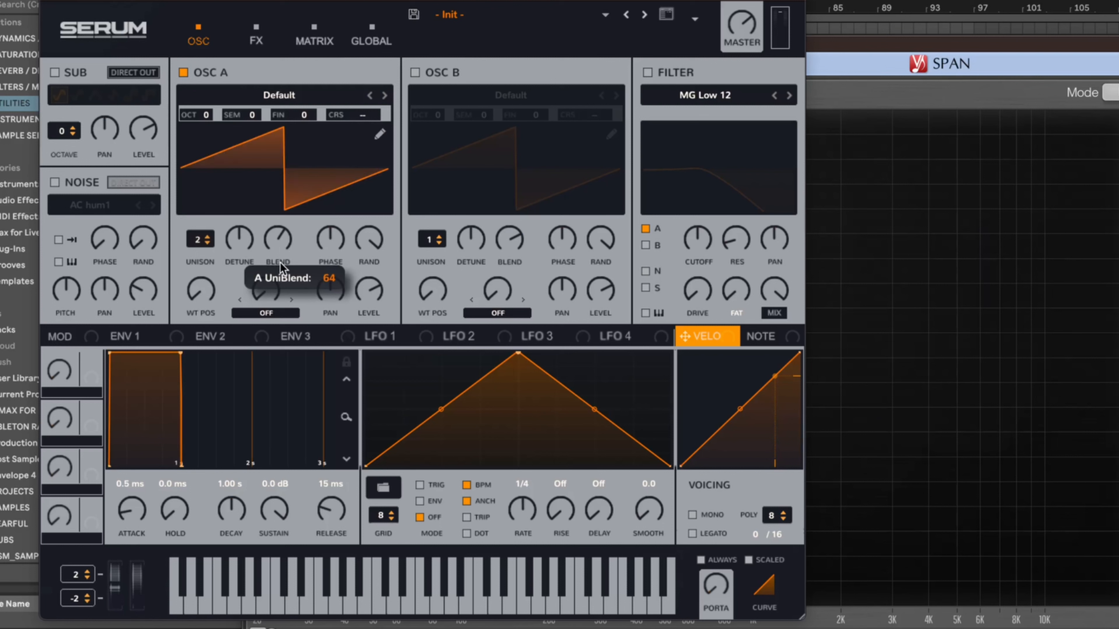
drag(280, 262, 278, 244)
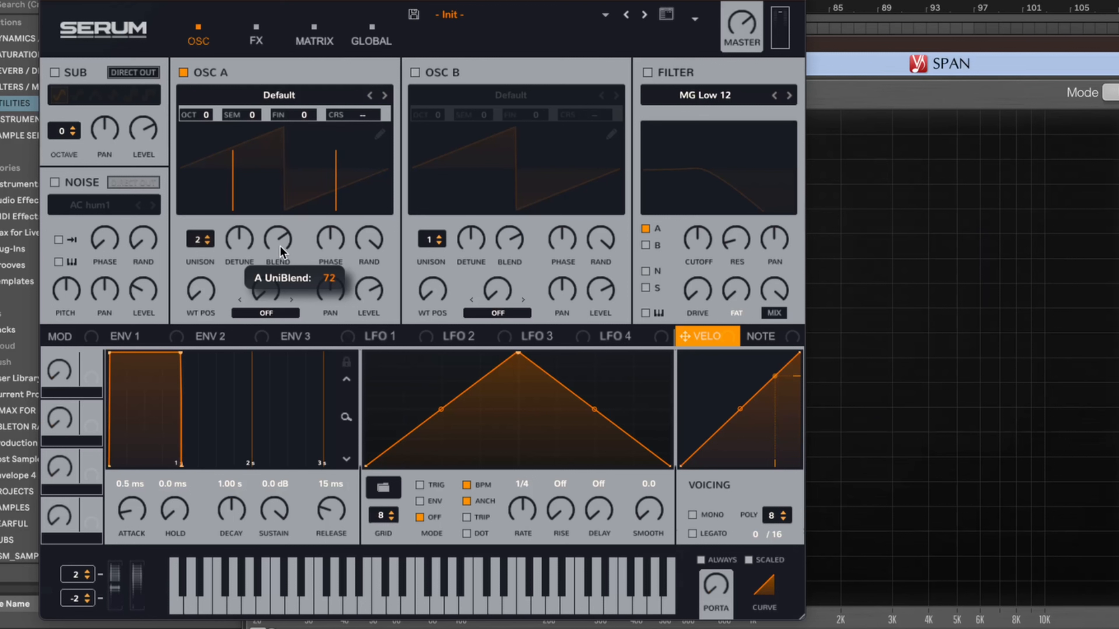
drag(279, 244, 234, 194)
Play notes with the two-voice unison and compare the main and side spectra in SPAN.
key(f)
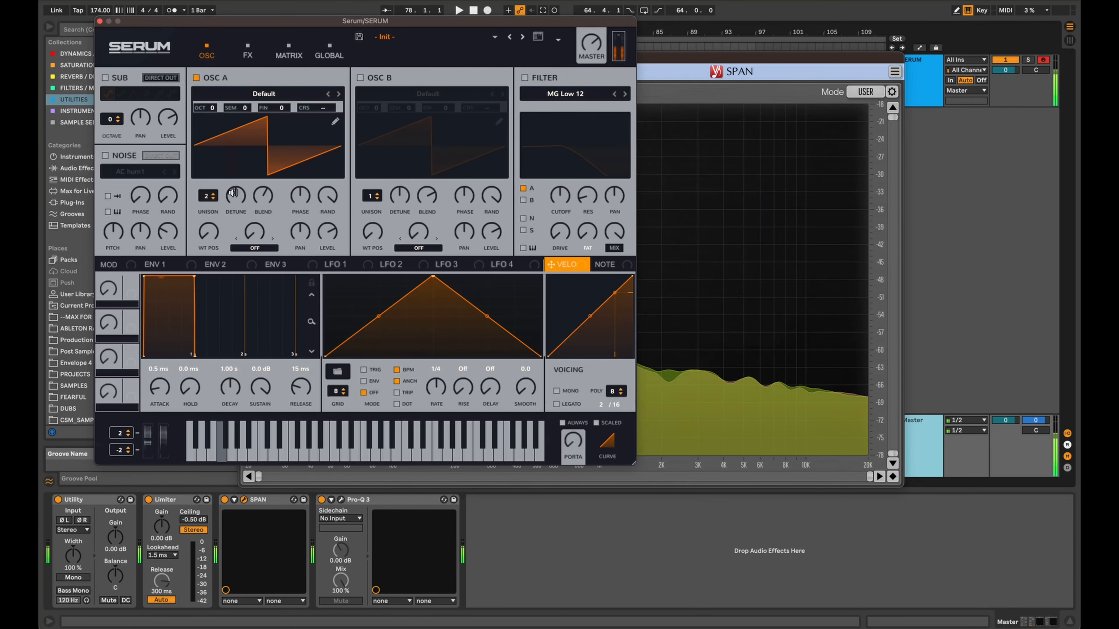
key(f)
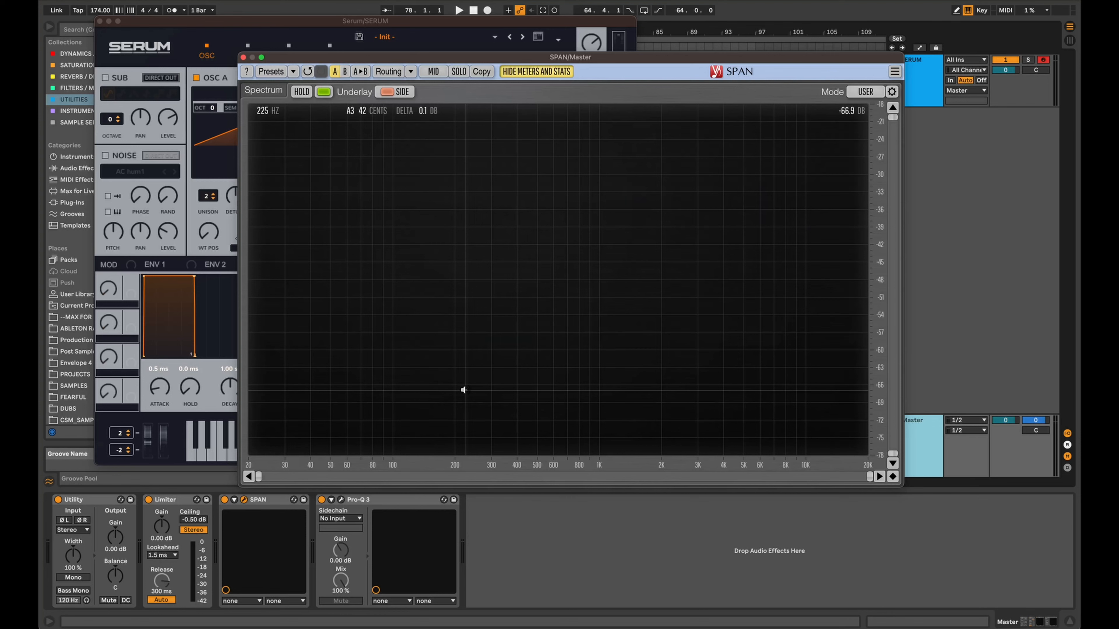
click(234, 98)
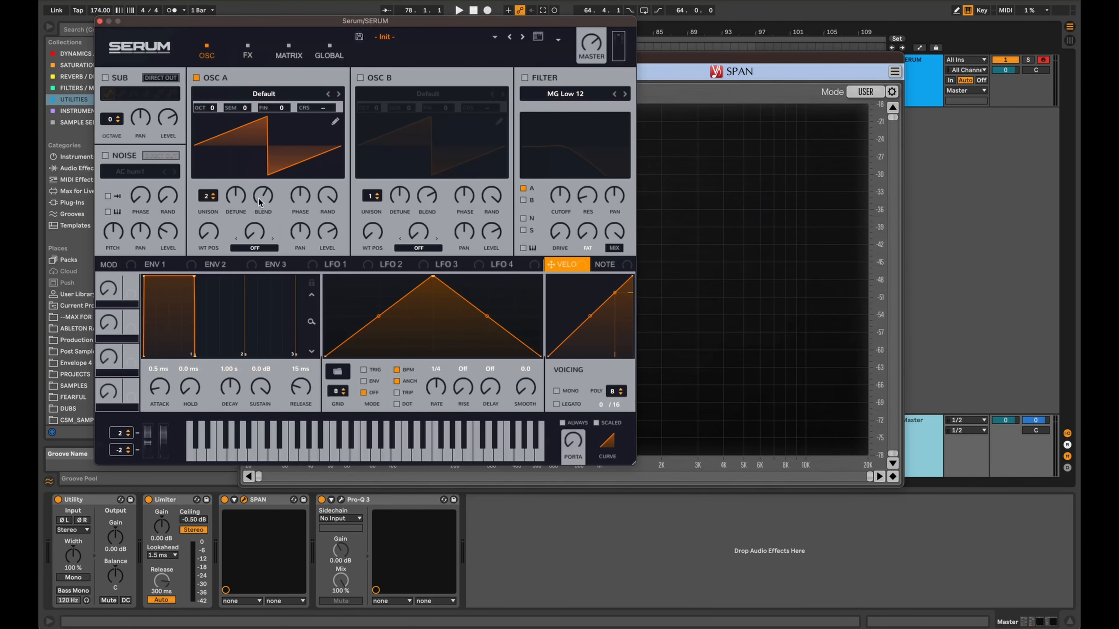
key(f)
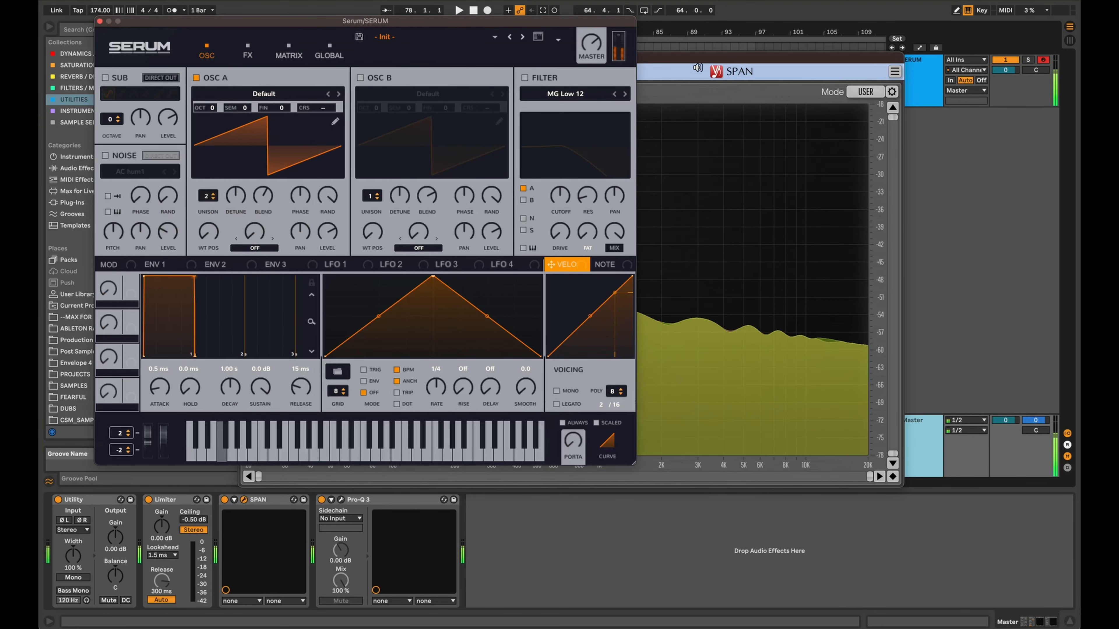
click(698, 65)
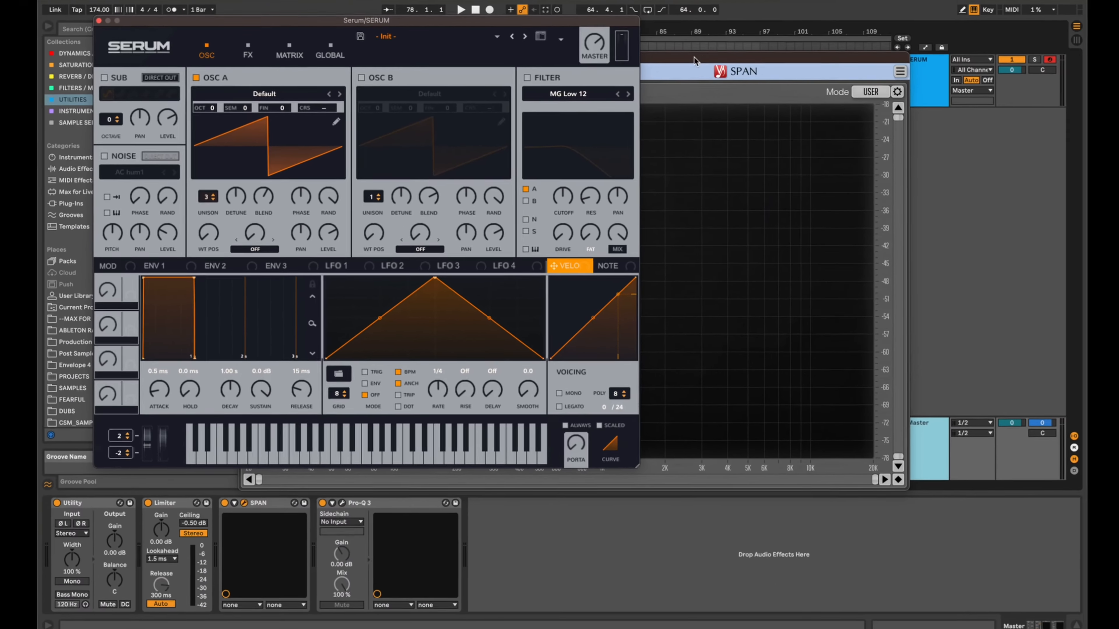
Move the SPAN window clear of OSC A's unison controls and play a note to check the three-voice unison's spectrum.
click(730, 51)
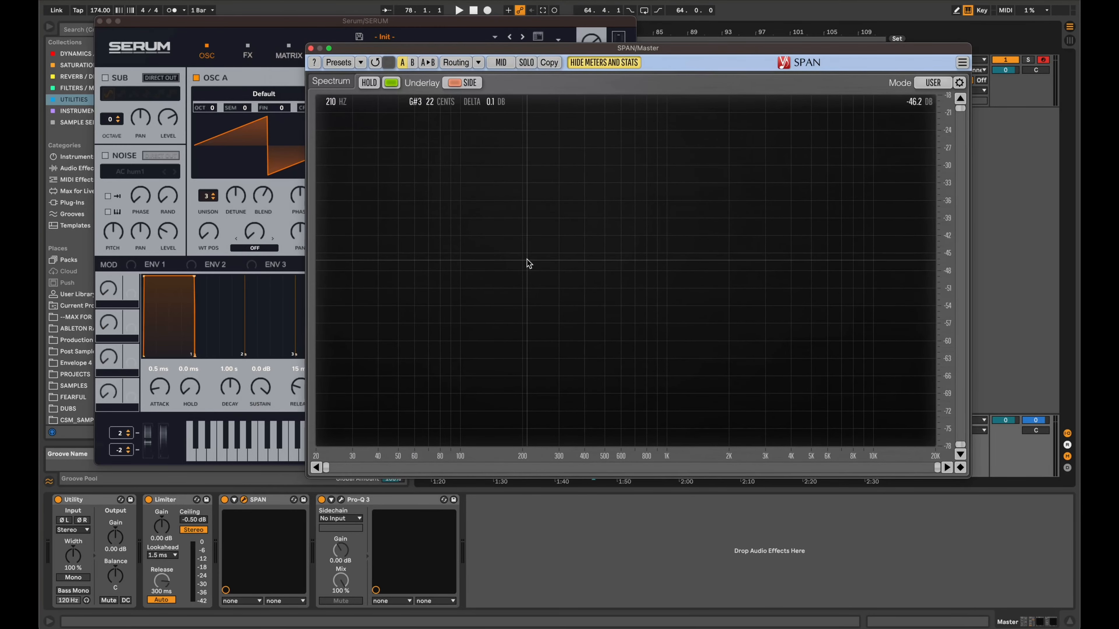
key(f)
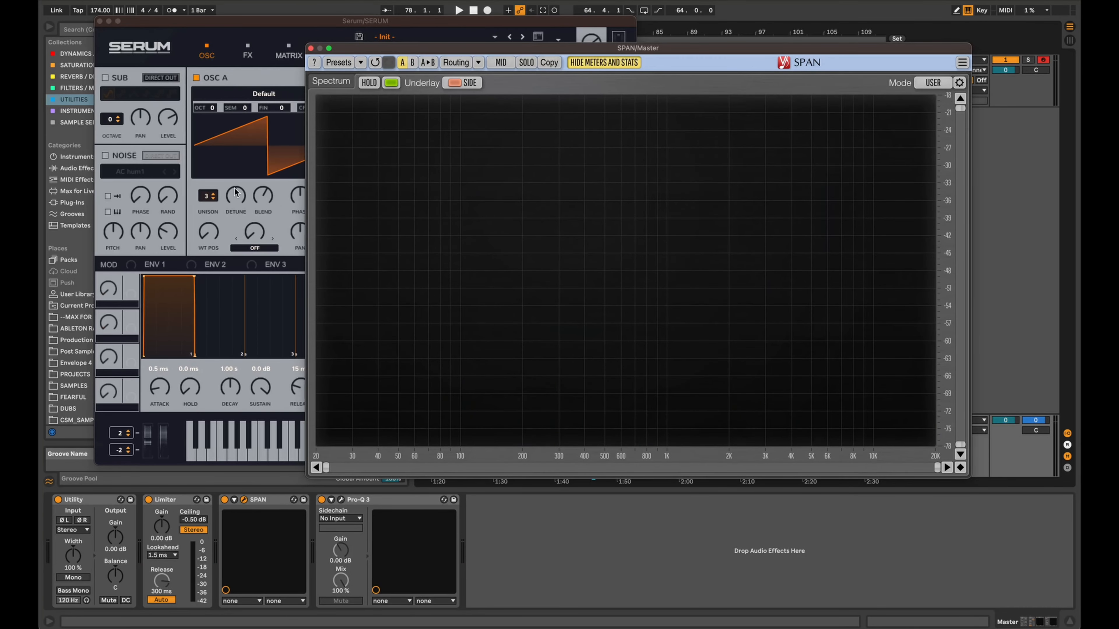
click(267, 18)
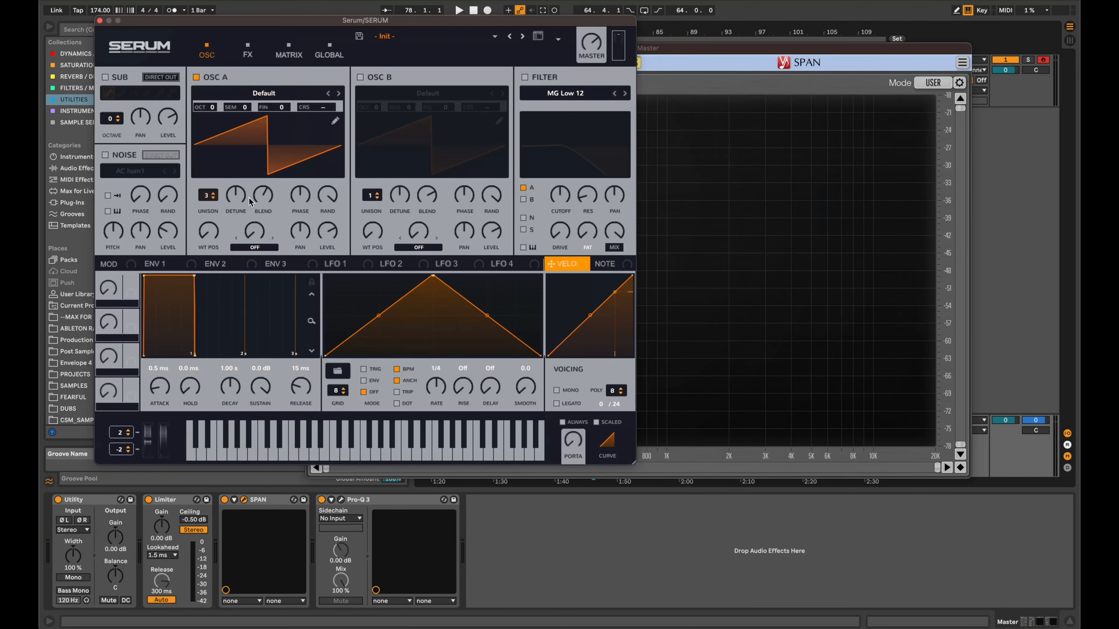
Adjust OSC A's unison detune in Serum to about 0.24 with the three-voice unison active.
drag(241, 198, 241, 201)
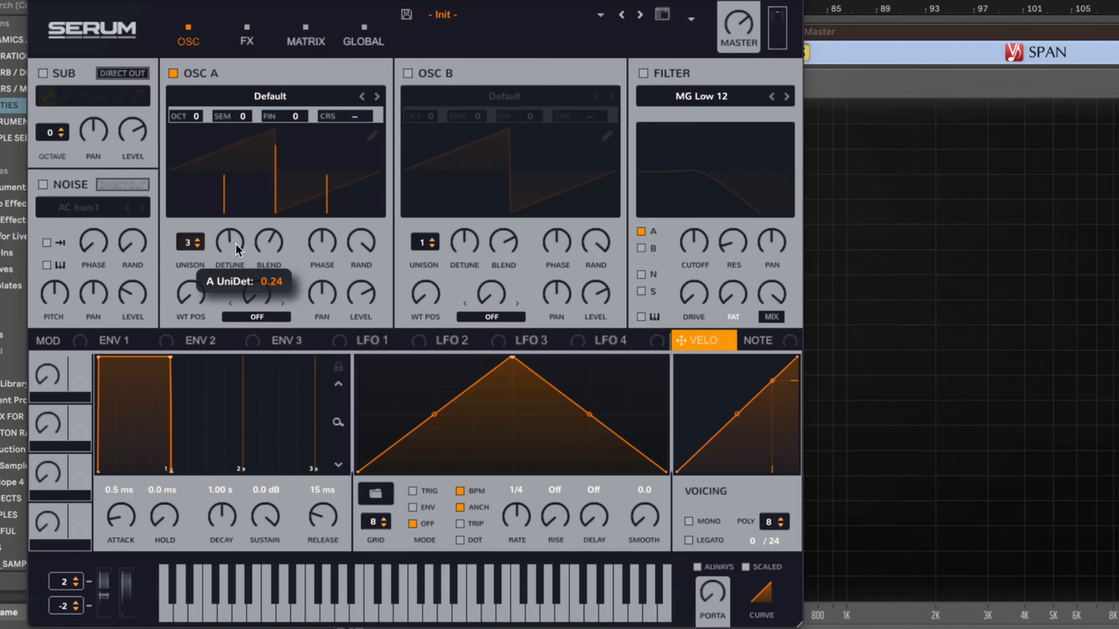
mouse_move(234, 243)
mouse_down()
mouse_move(238, 289)
mouse_move(230, 249)
mouse_move(239, 280)
mouse_move(241, 252)
mouse_up()
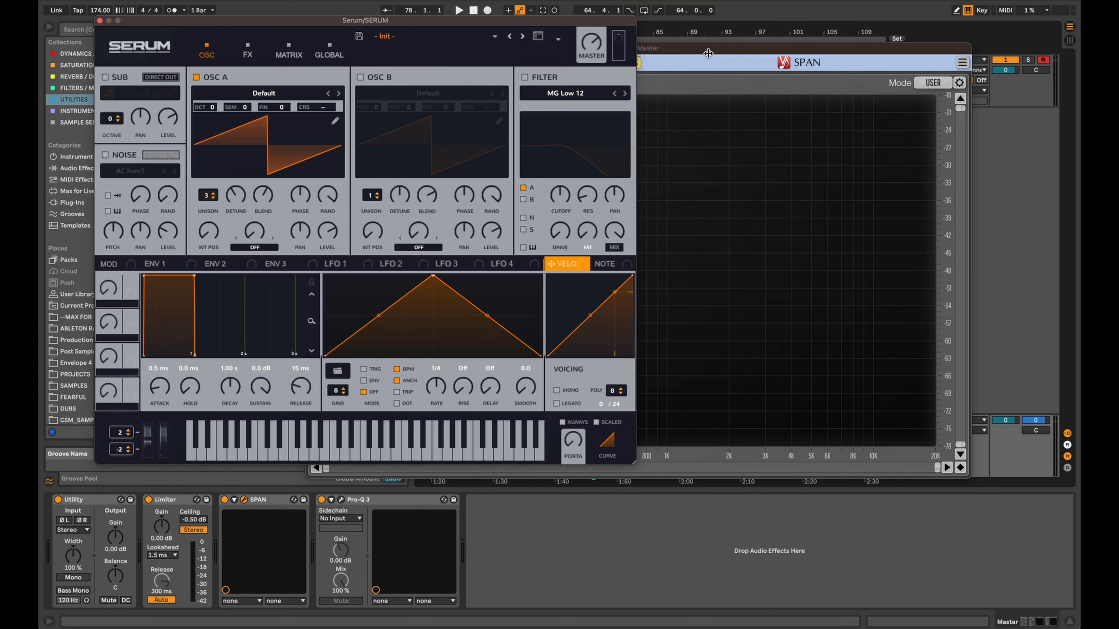
Switch OSC A to a single unison voice with the Basic Shapes wavetable and bring SPAN forward to check its spectrum.
click(214, 198)
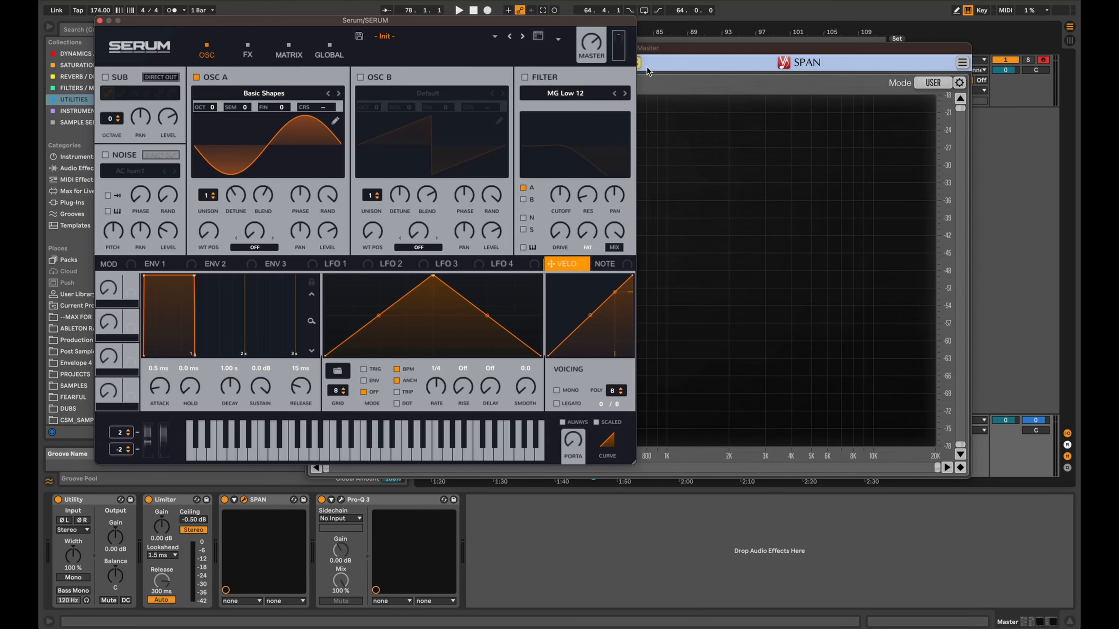
click(693, 52)
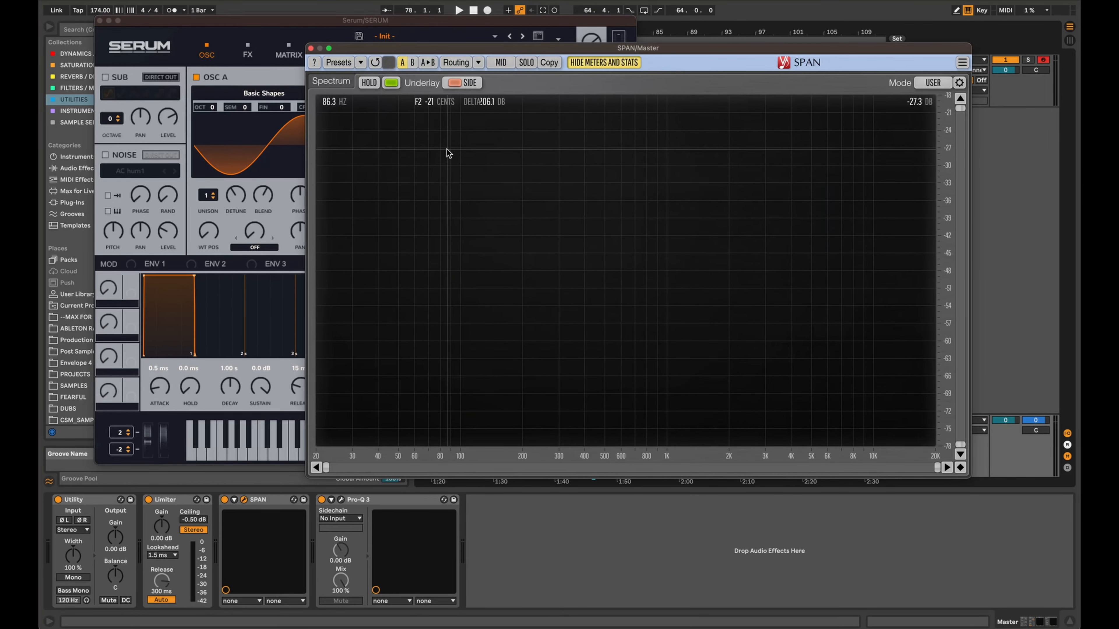
Set OSC A's unison to 2 voices and position the Serum and SPAN windows to compare the main and side spectra.
click(212, 196)
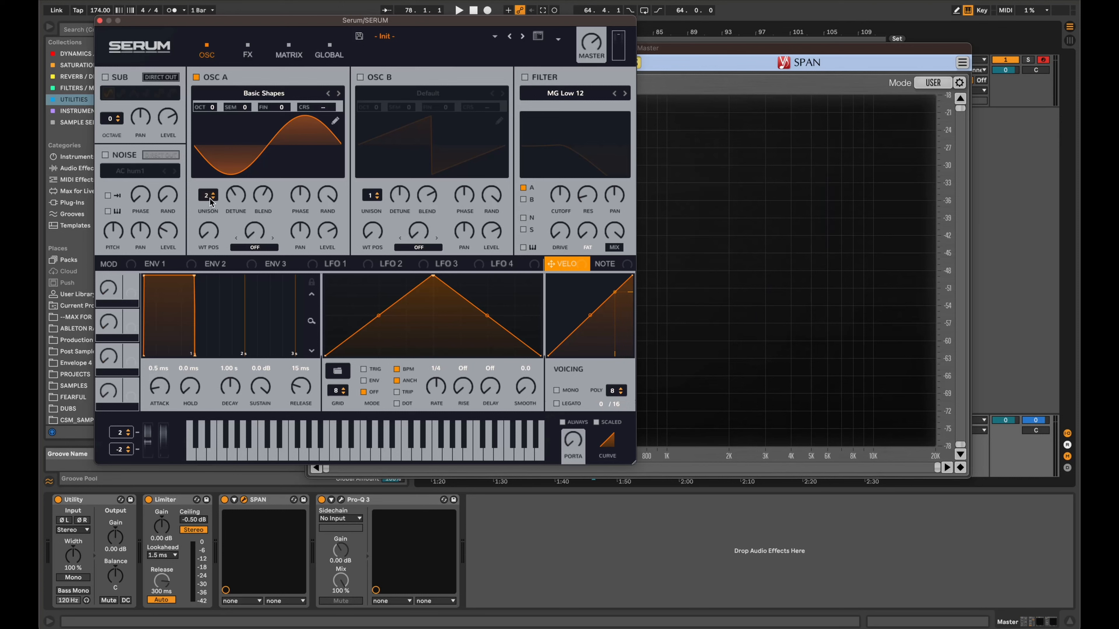
click(679, 57)
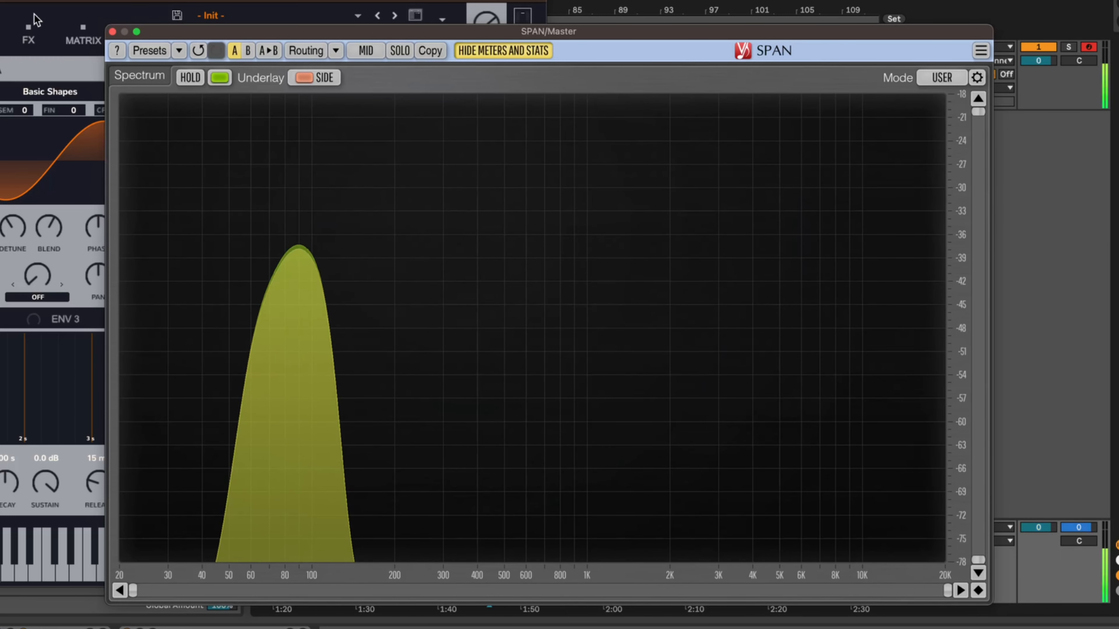
click(39, 1)
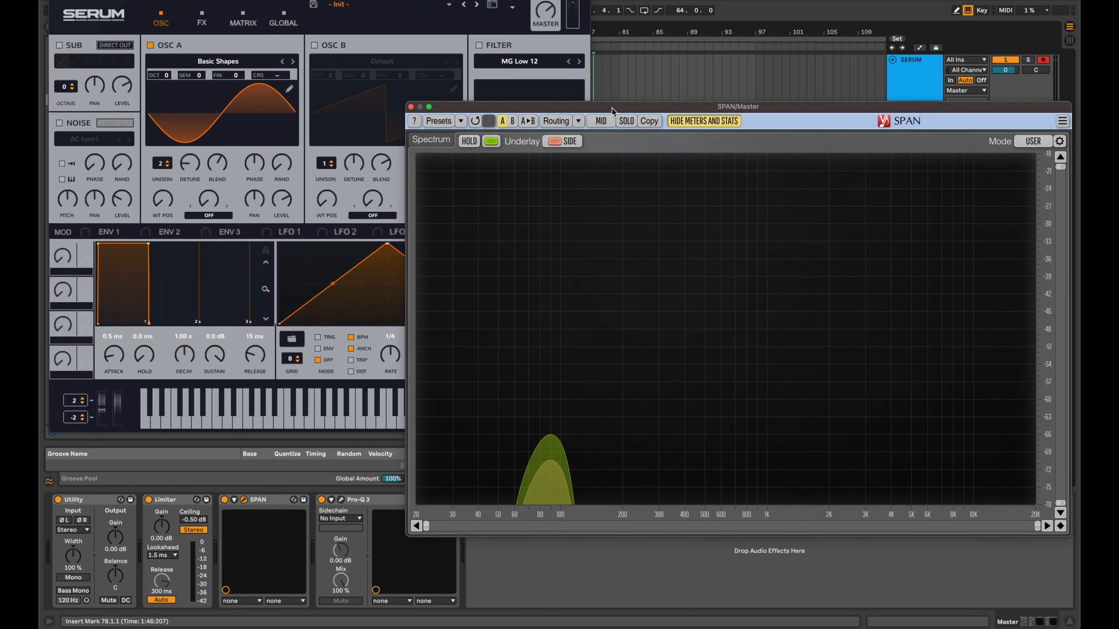
drag(611, 107, 611, 105)
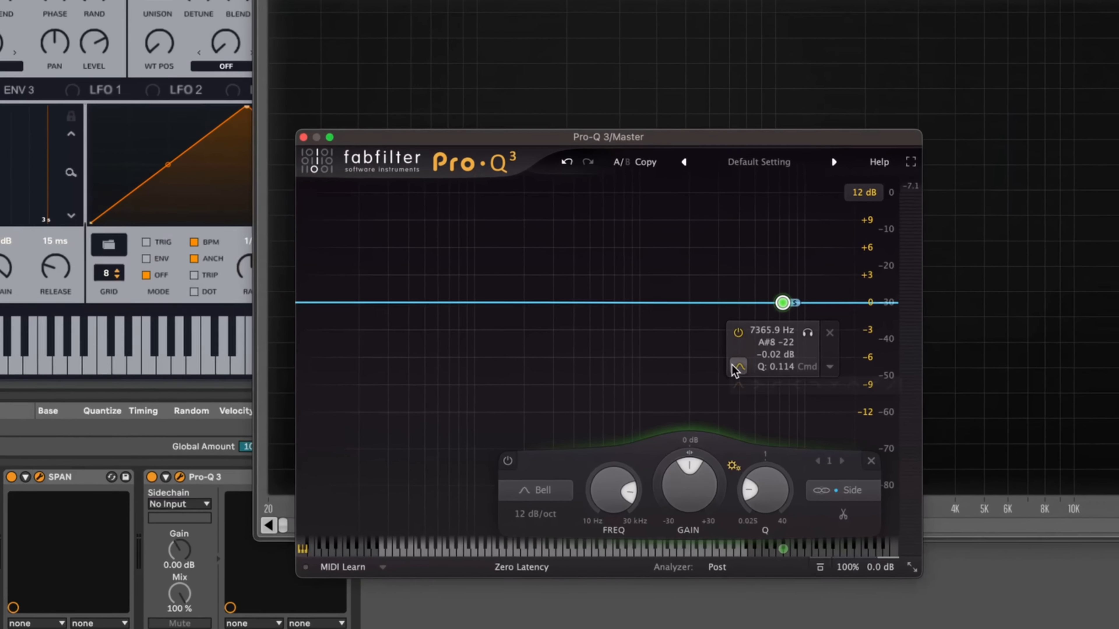
Change Pro-Q 3's side-only band to a 12 dB/oct Low Cut with a Q of 0.986 and place its frequency somewhat above 205 Hz.
click(725, 422)
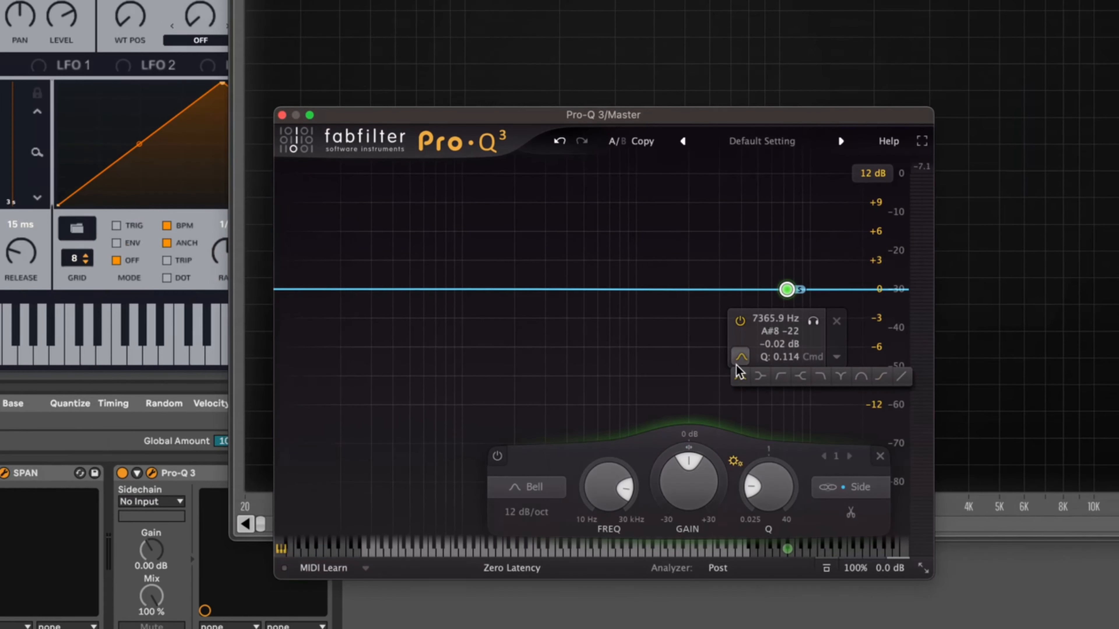
click(781, 377)
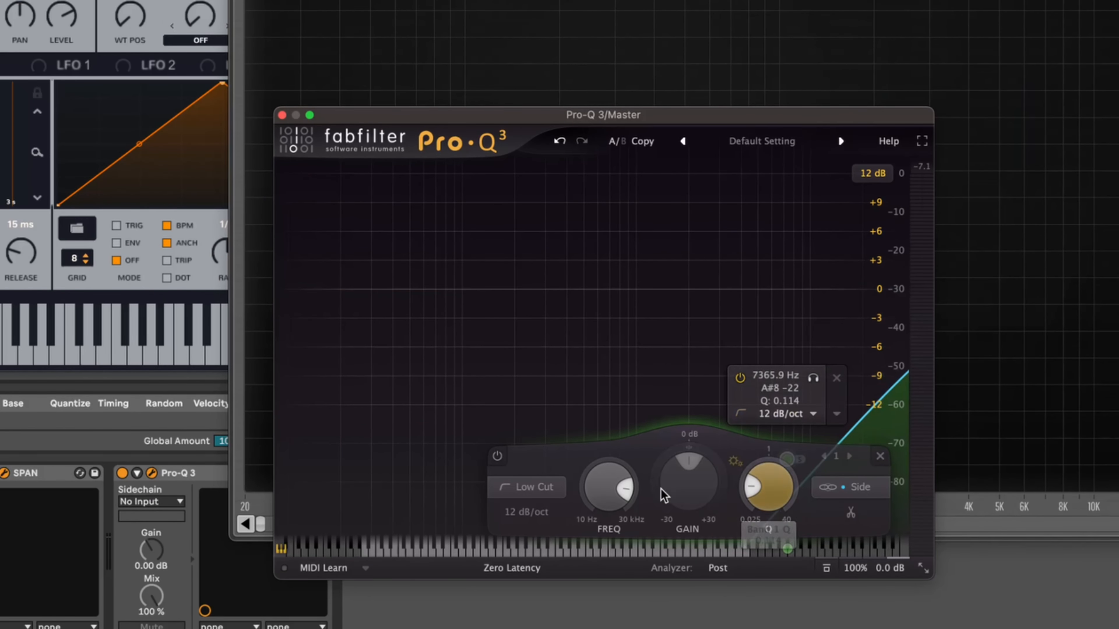
drag(605, 490, 614, 520)
drag(393, 463, 518, 295)
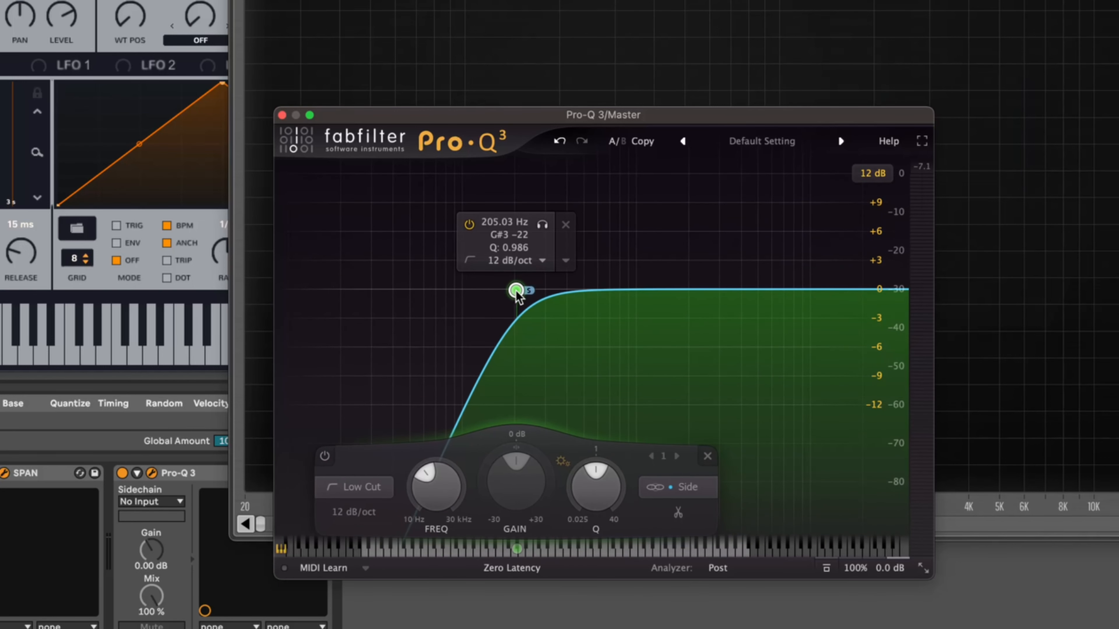
mouse_move(425, 475)
mouse_down()
mouse_move(445, 469)
mouse_move(446, 483)
mouse_up()
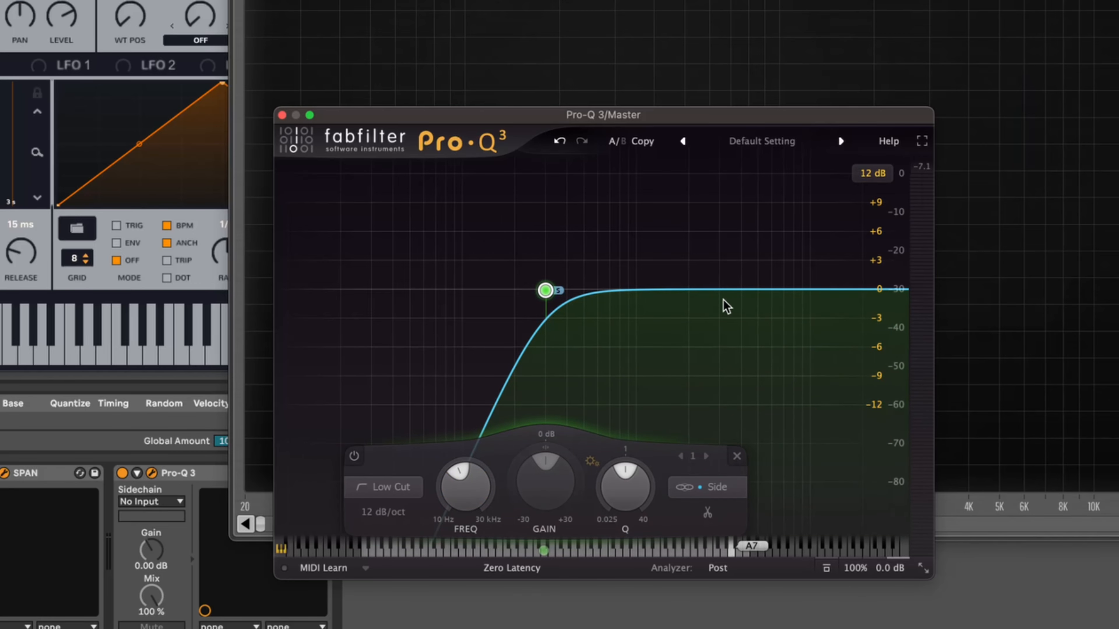
mouse_move(545, 293)
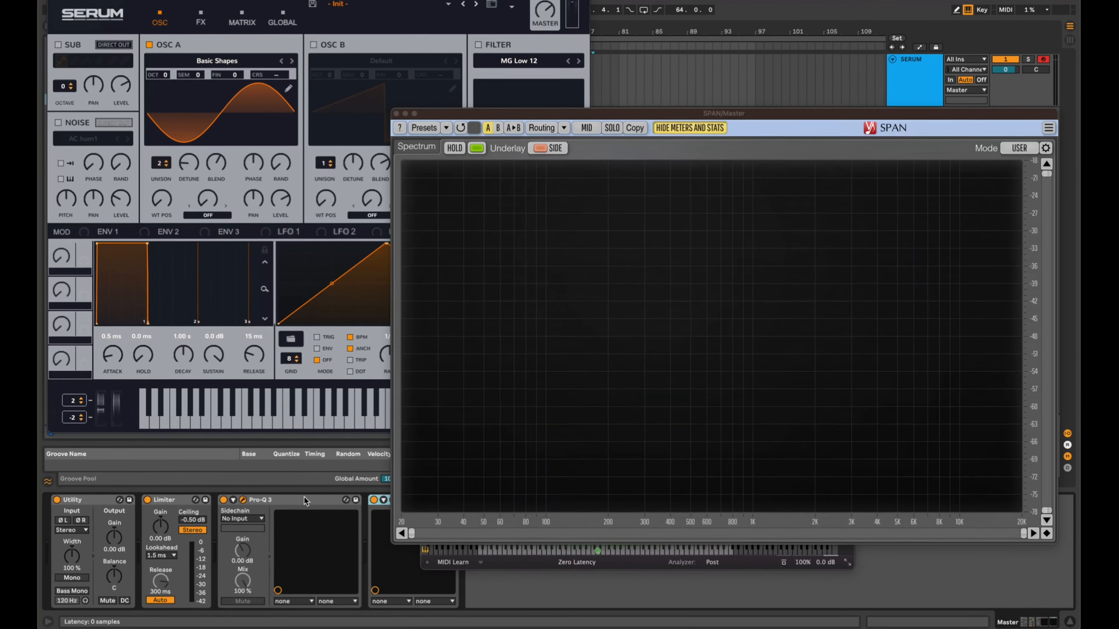